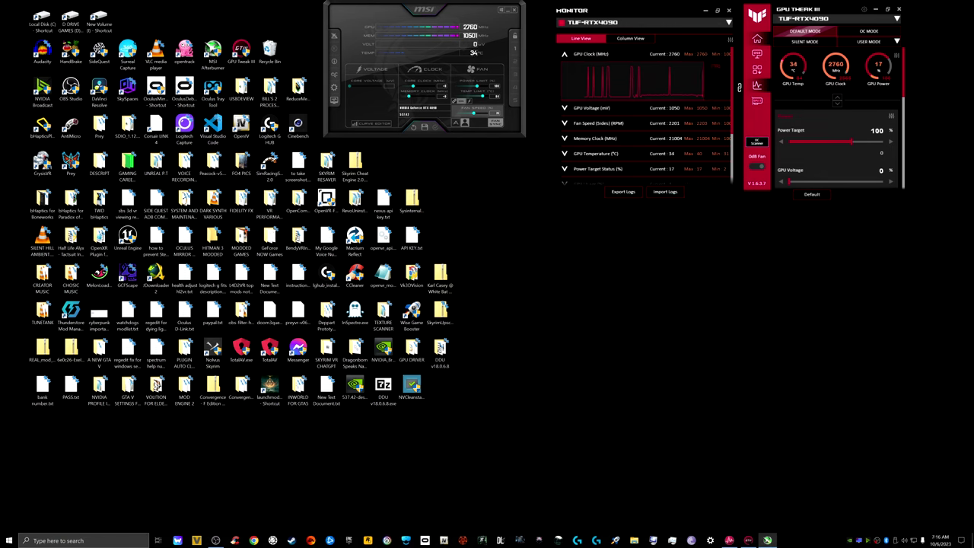
Step: Open NVIDIA Control Panel from the desktop, maximize its window and go to the Manage 3D Settings page
{"action": "right_click", "coordinate": [533, 309]}
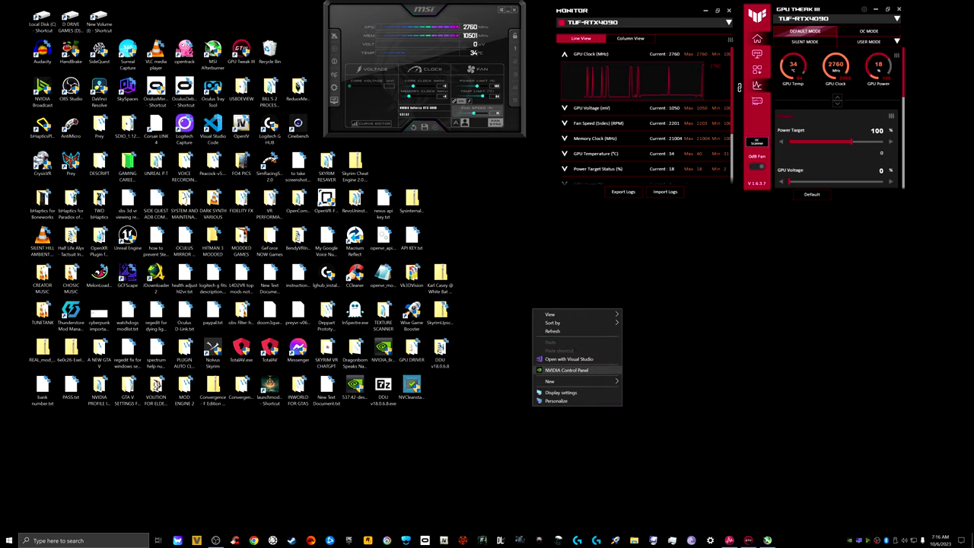
{"action": "left_click", "coordinate": [566, 370]}
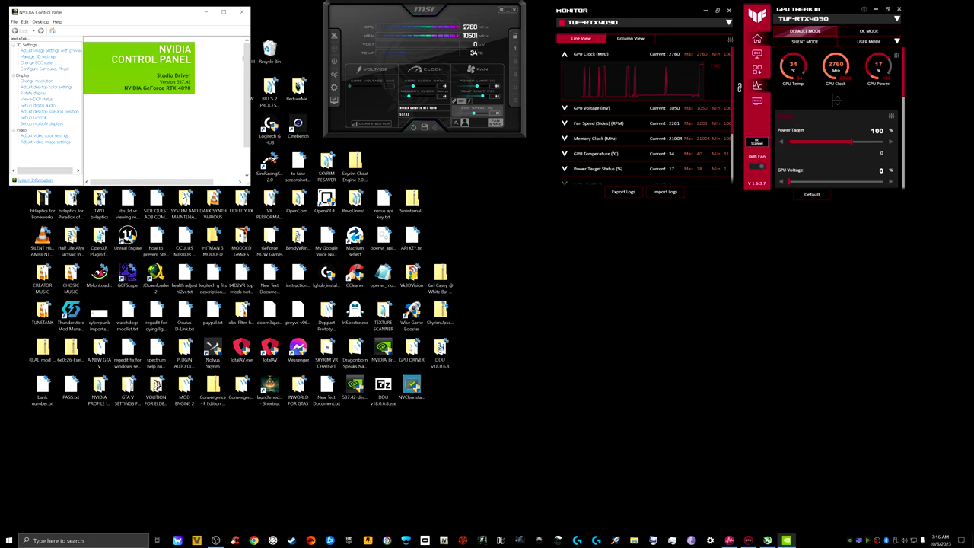
{"action": "left_click_drag", "start_coordinate": [152, 11], "coordinate": [563, 213]}
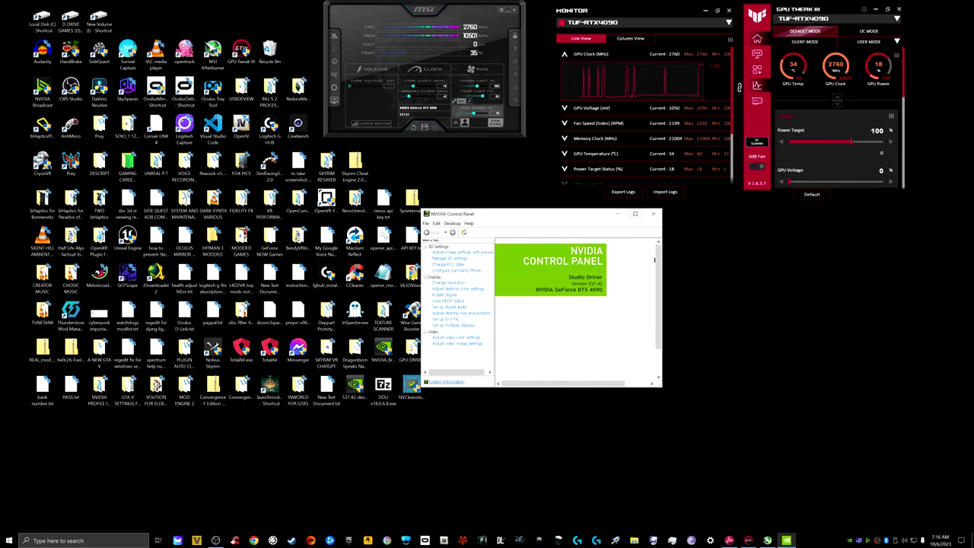
{"action": "left_click", "coordinate": [635, 214]}
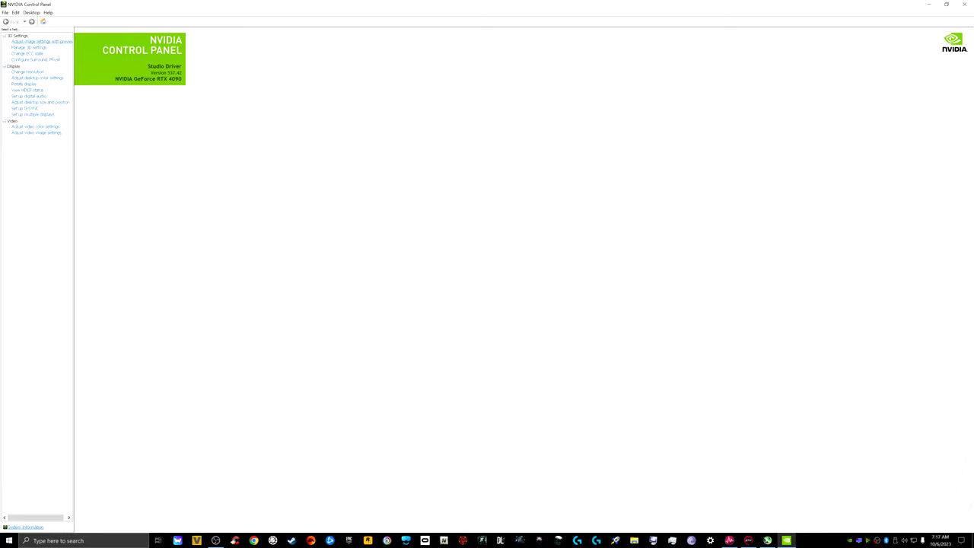
{"action": "left_click", "coordinate": [29, 47]}
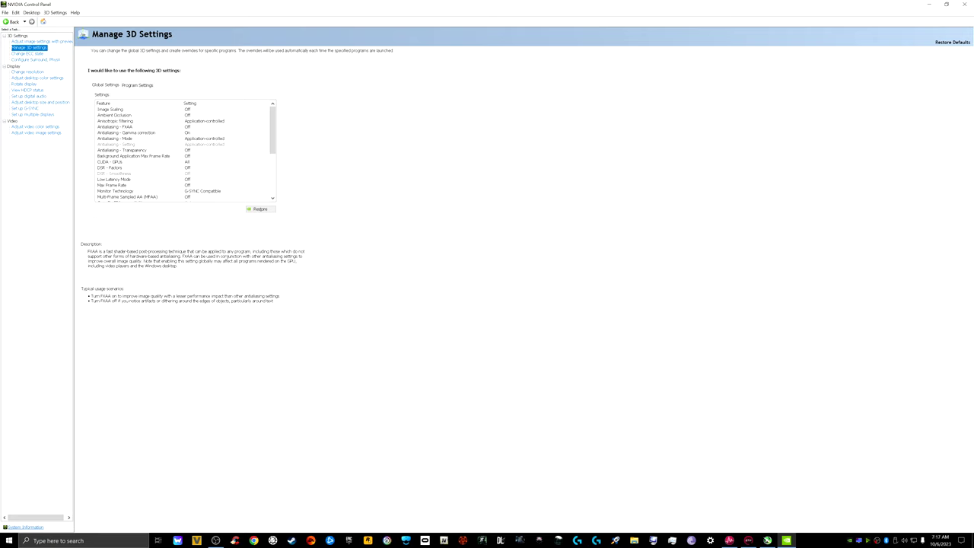
Step: In the global 3D settings, set Anisotropic filtering to 16x and Antialiasing - Gamma correction to On
{"action": "left_click", "coordinate": [225, 121]}
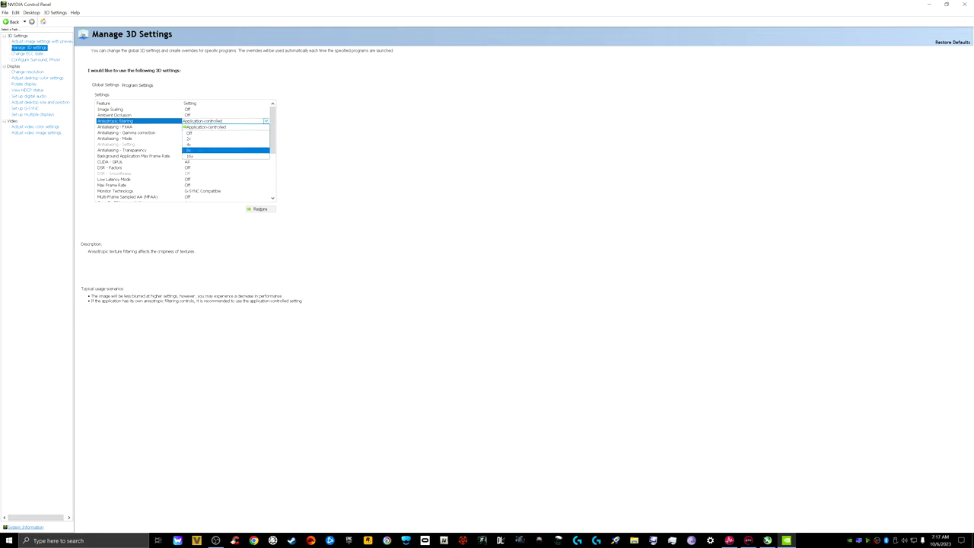
{"action": "left_click", "coordinate": [197, 155]}
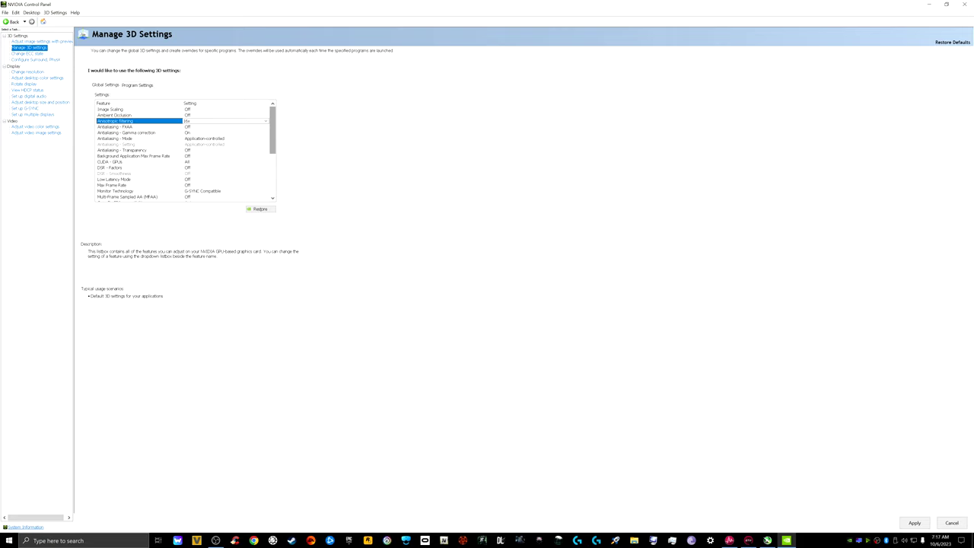
{"action": "left_click", "coordinate": [187, 126]}
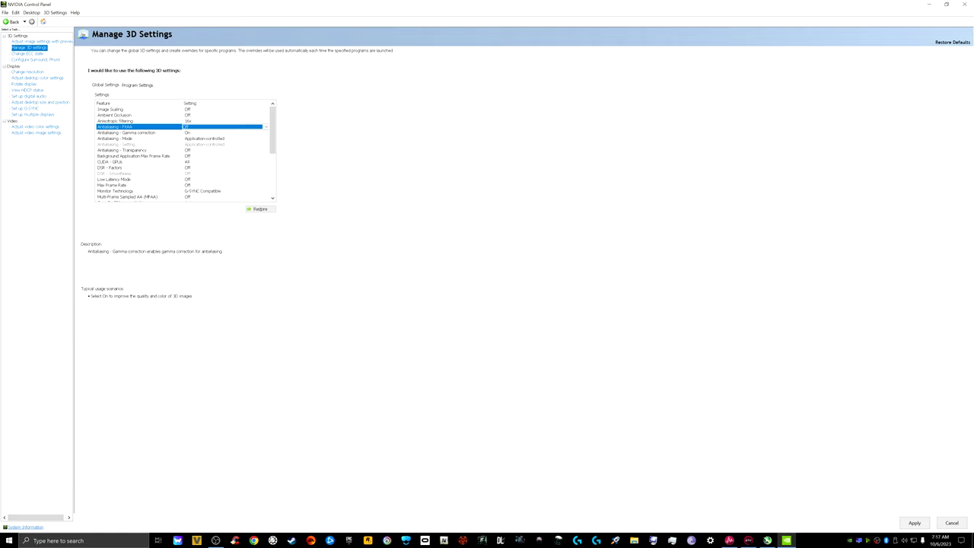
{"action": "left_click", "coordinate": [224, 132]}
{"action": "left_click", "coordinate": [225, 132]}
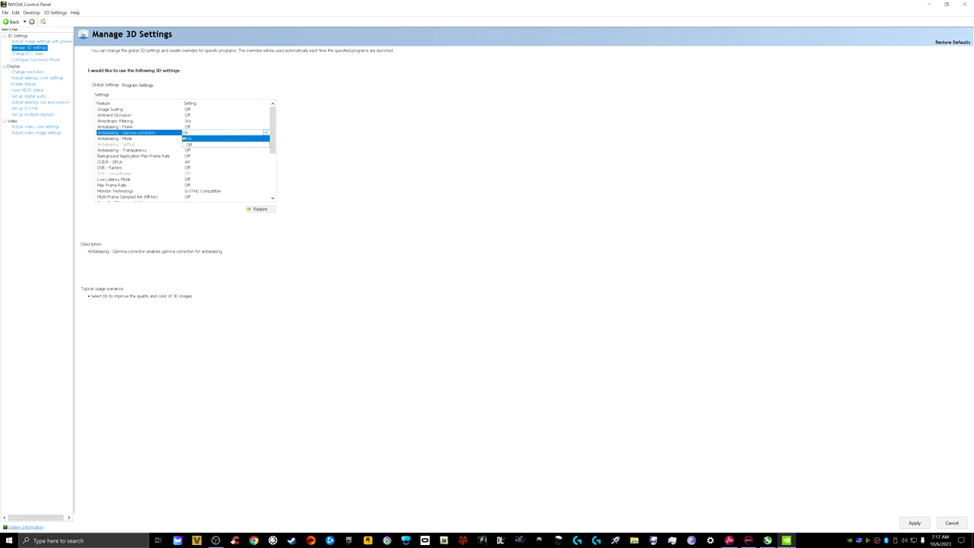
{"action": "left_click", "coordinate": [186, 138]}
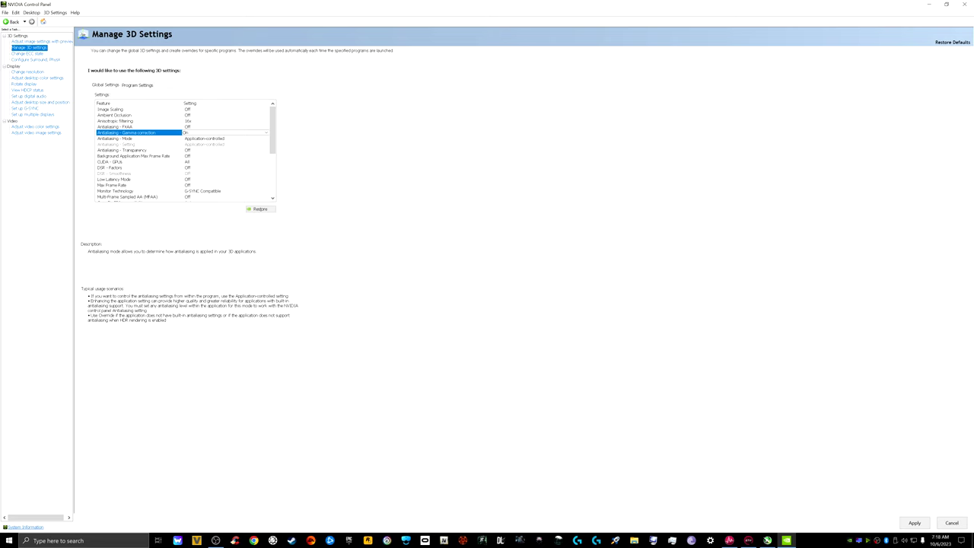
{"action": "left_click", "coordinate": [225, 139]}
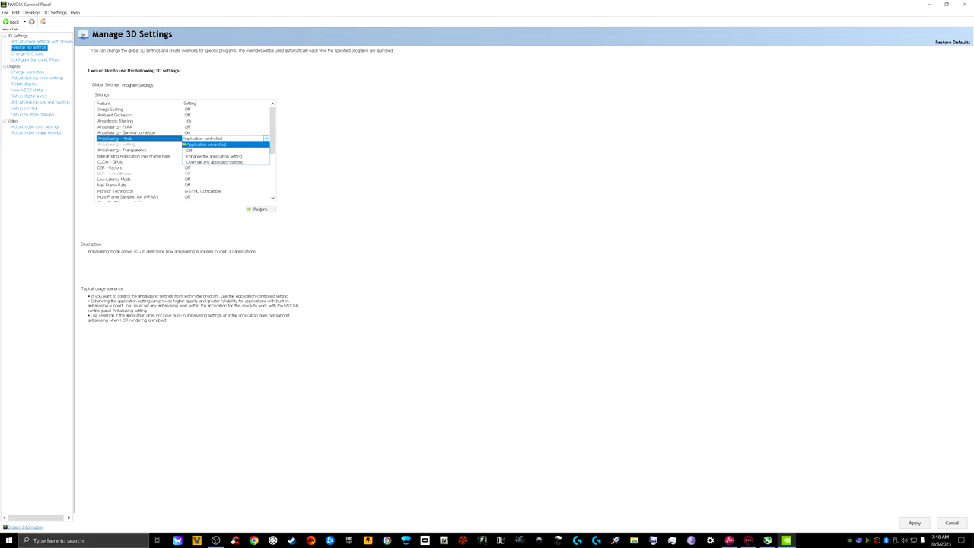
{"action": "key", "text": "Escape"}
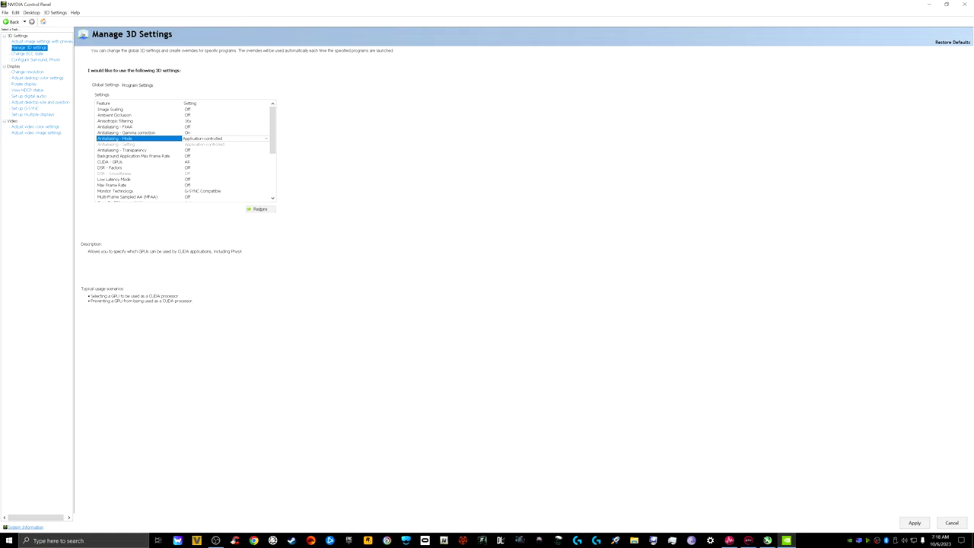
Step: Turn on Background Application Max Frame Rate and limit it to 20 FPS
{"action": "left_click", "coordinate": [225, 156]}
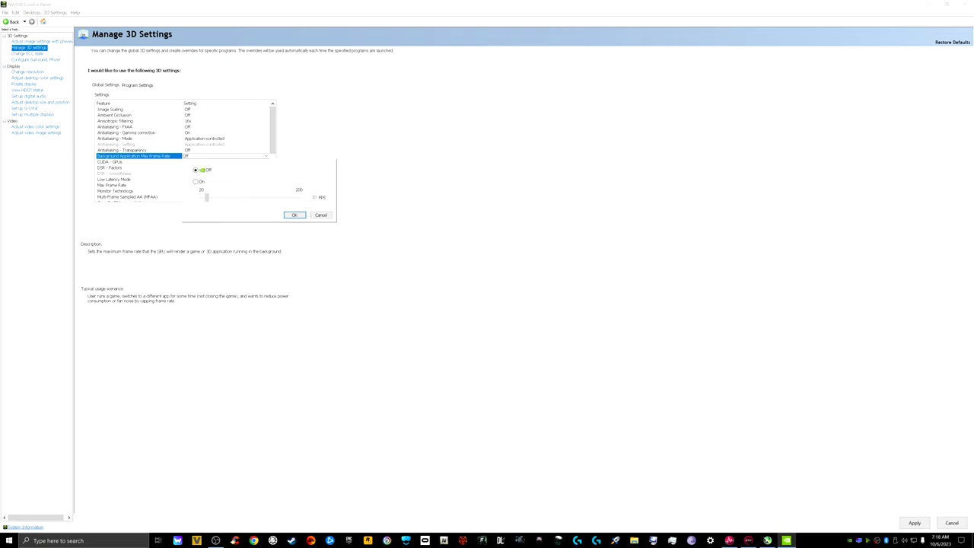
{"action": "left_click", "coordinate": [196, 181]}
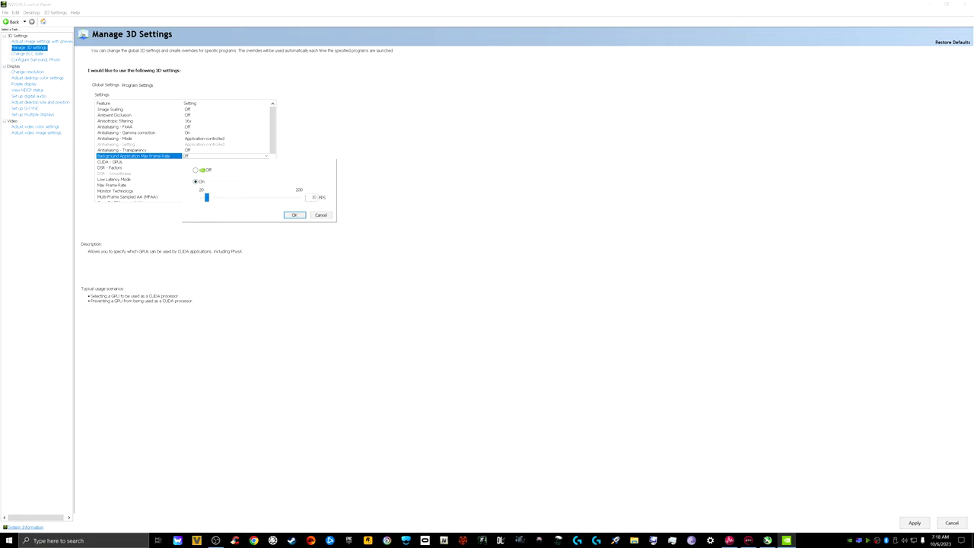
{"action": "left_click_drag", "start_coordinate": [206, 197], "coordinate": [199, 197]}
{"action": "key", "text": "Return"}
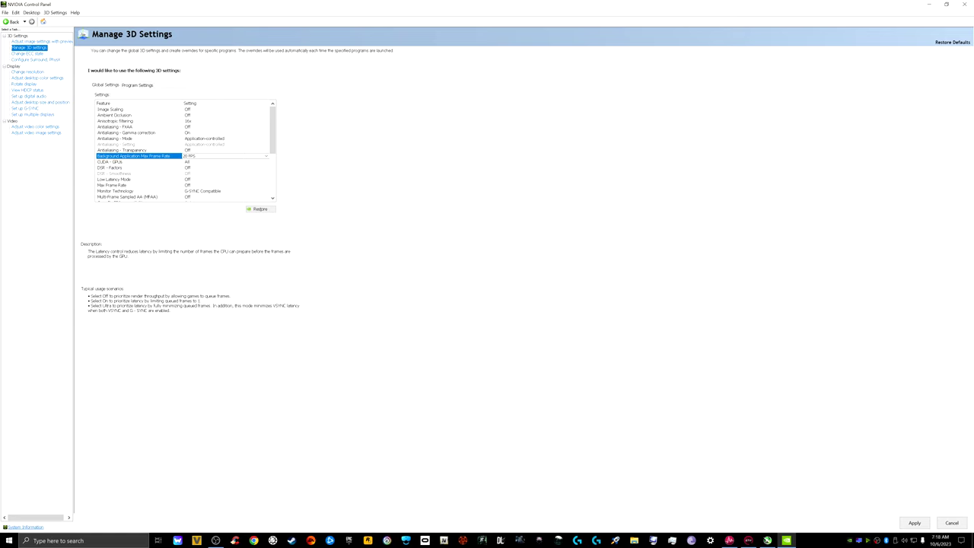
Step: Set Low Latency Mode to Ultra in the global 3D settings
{"action": "left_click", "coordinate": [225, 179]}
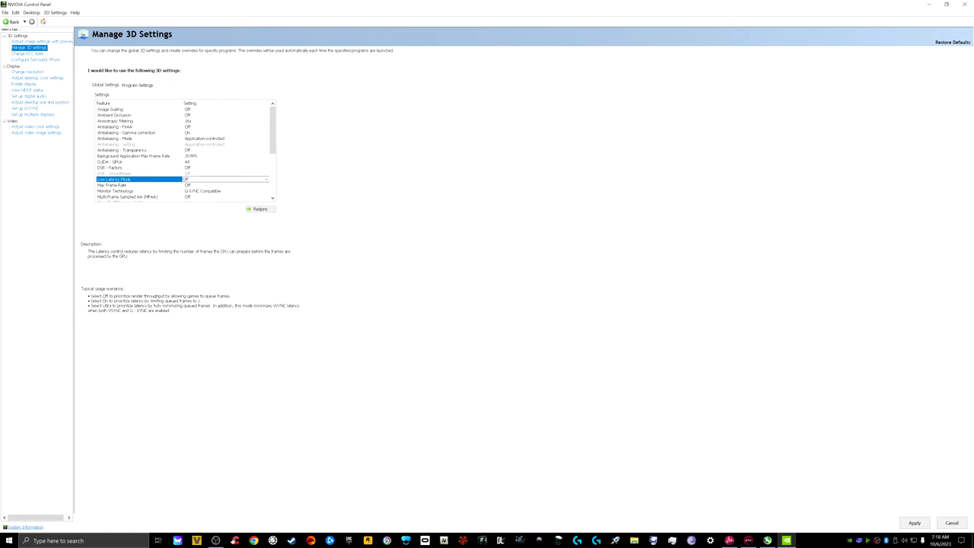
{"action": "left_click", "coordinate": [224, 179]}
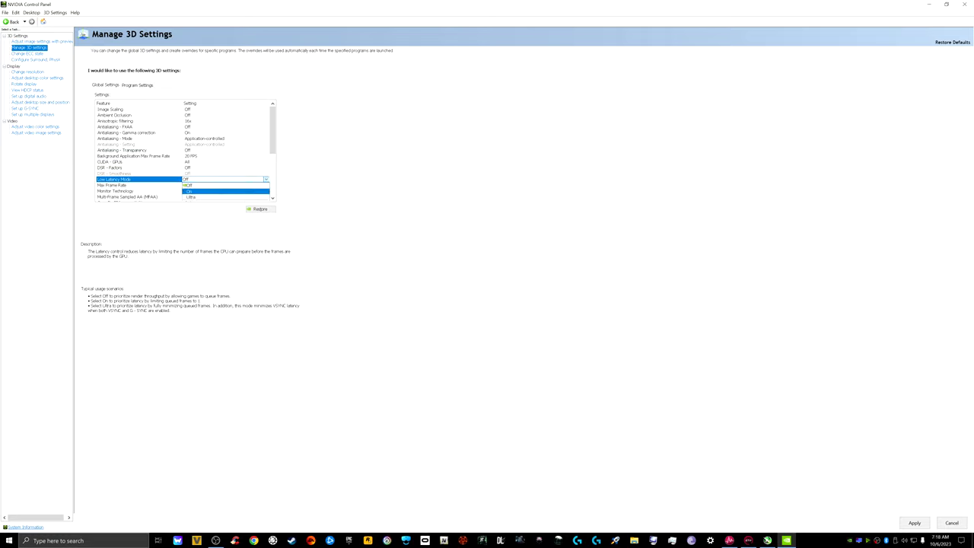
{"action": "left_click", "coordinate": [224, 197]}
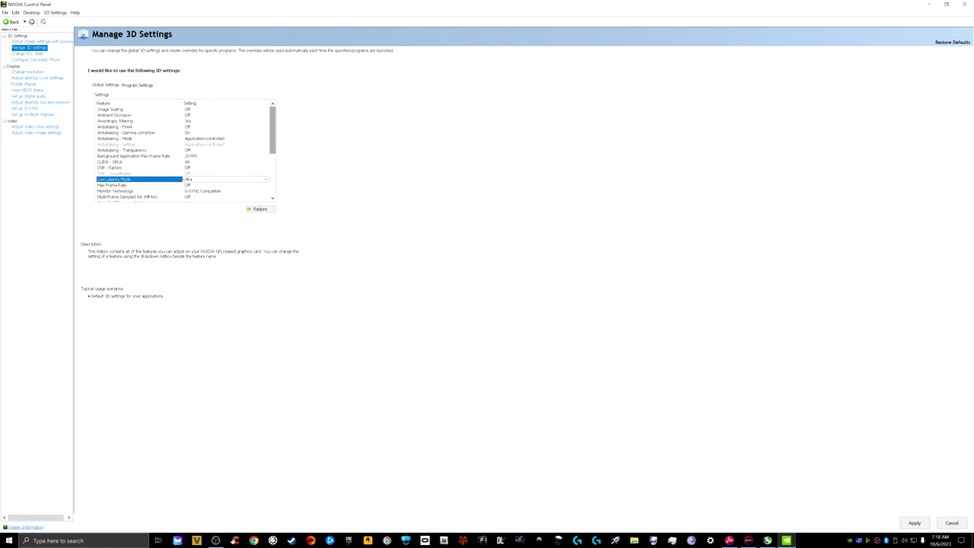
Step: Set Power management mode to Prefer maximum performance in the global 3D settings
{"action": "scroll", "coordinate": [183, 150], "scroll_direction": "down", "scroll_amount": 4}
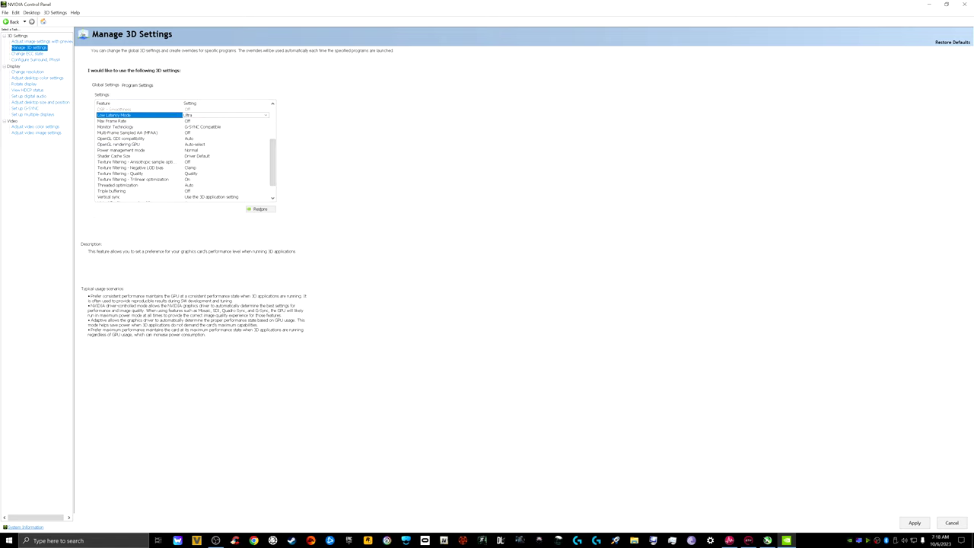
{"action": "left_click", "coordinate": [225, 150]}
{"action": "left_click", "coordinate": [213, 162]}
{"action": "scroll", "coordinate": [213, 162], "scroll_direction": "up", "scroll_amount": 3}
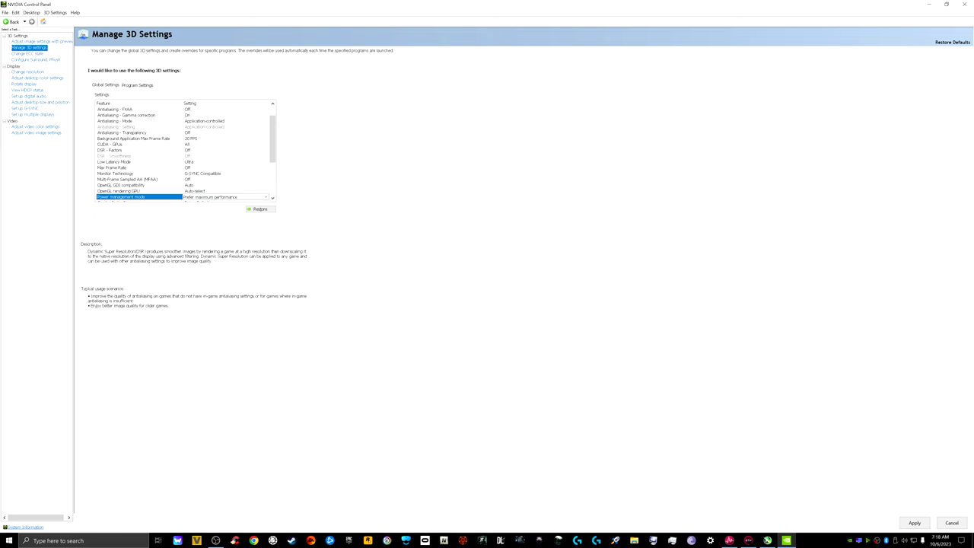
Step: Set Shader Cache Size to Unlimited in the global 3D settings
{"action": "scroll", "coordinate": [186, 152], "scroll_direction": "down", "scroll_amount": 3}
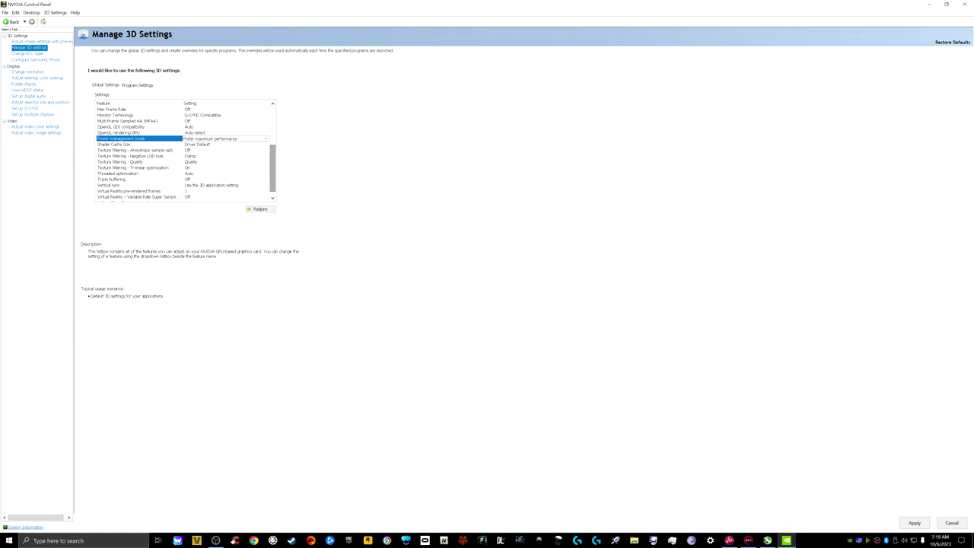
{"action": "left_click", "coordinate": [221, 144]}
{"action": "left_click", "coordinate": [265, 144]}
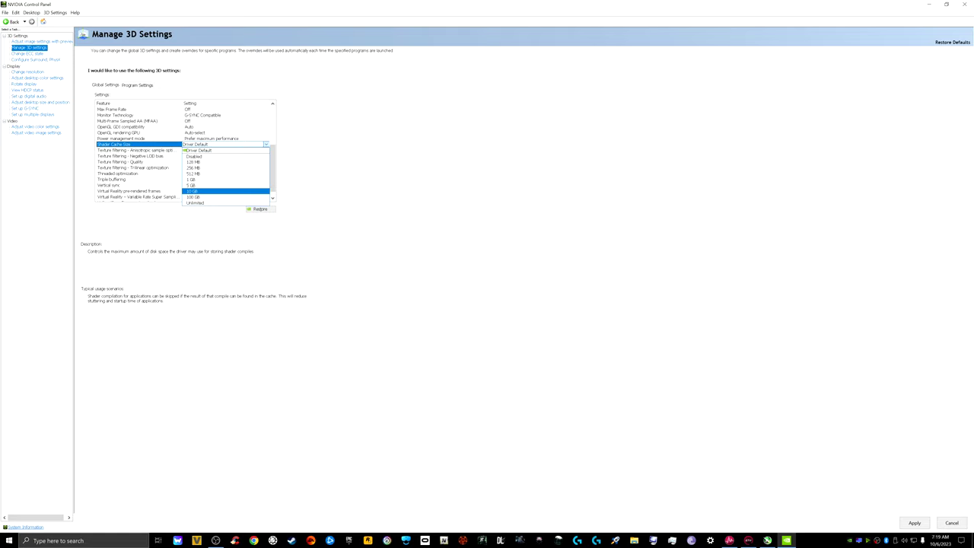
{"action": "key", "text": "Down"}
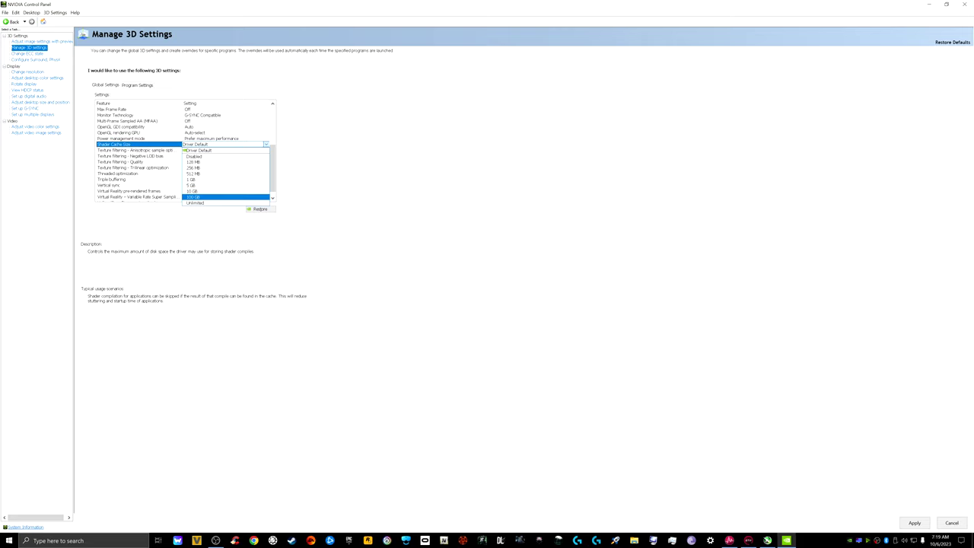
{"action": "key", "text": "Down"}
{"action": "key", "text": "Return"}
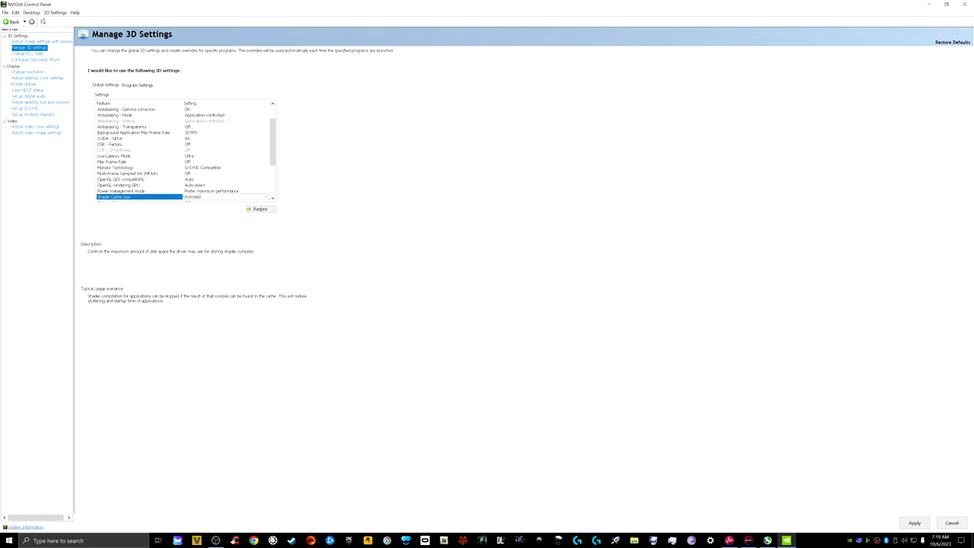
Step: Try the High quality option for Texture filtering - Quality and return the setting to Quality
{"action": "scroll", "coordinate": [183, 152], "scroll_direction": "down", "scroll_amount": 3}
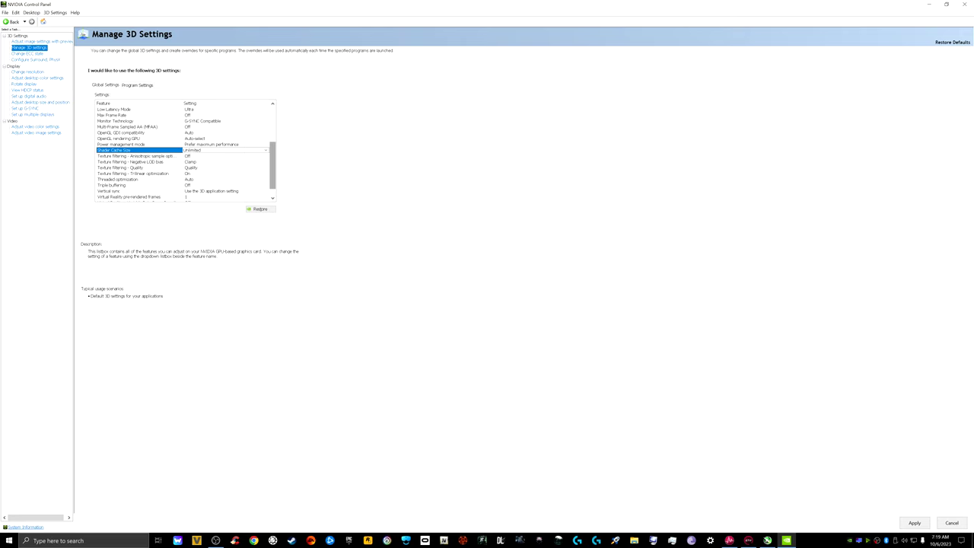
{"action": "scroll", "coordinate": [182, 152], "scroll_direction": "down", "scroll_amount": 1}
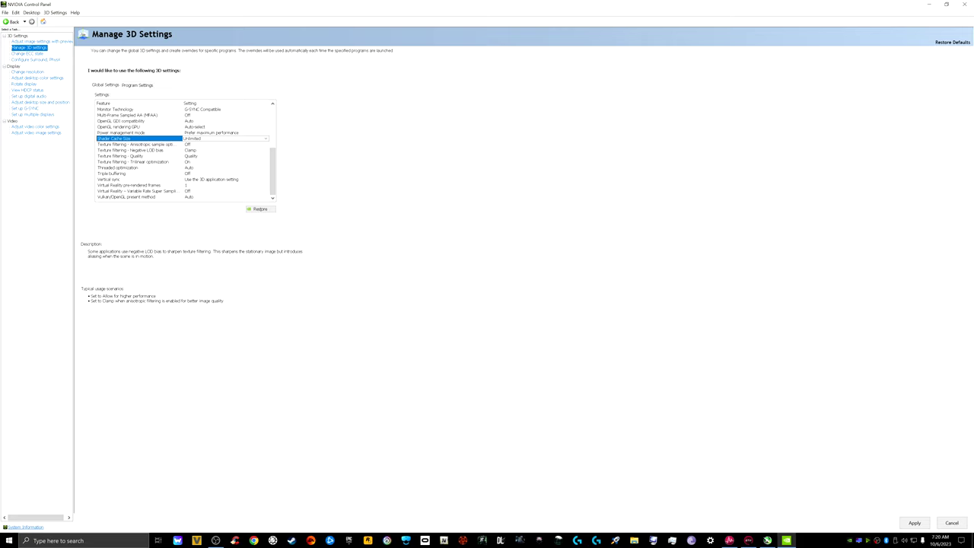
{"action": "left_click", "coordinate": [226, 156]}
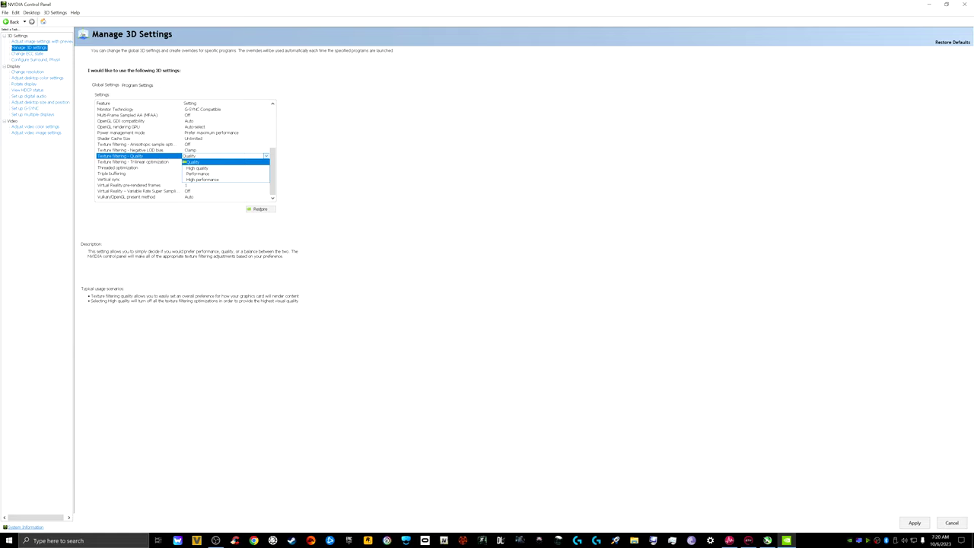
{"action": "key", "text": "Down"}
{"action": "key", "text": "Down"}
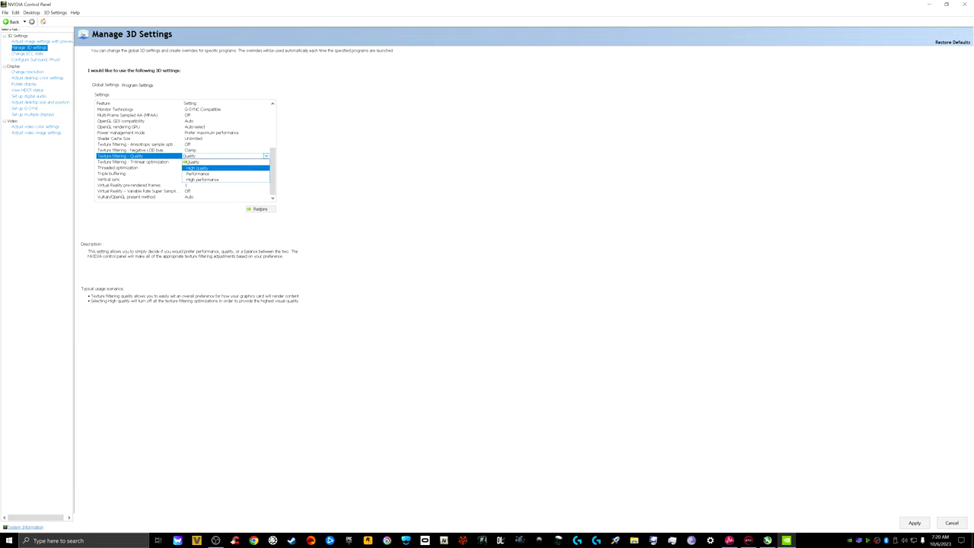
{"action": "key", "text": "Down"}
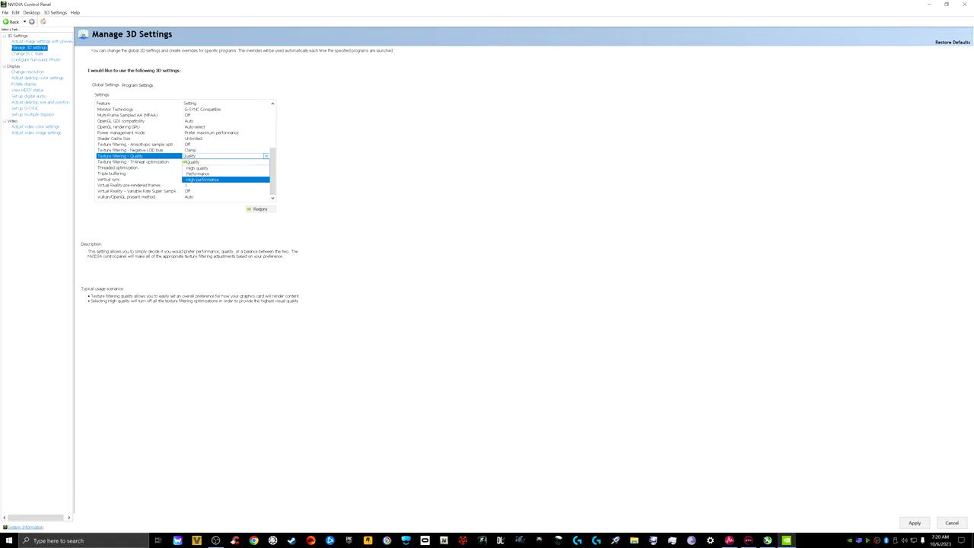
{"action": "key", "text": "Up"}
{"action": "key", "text": "Up"}
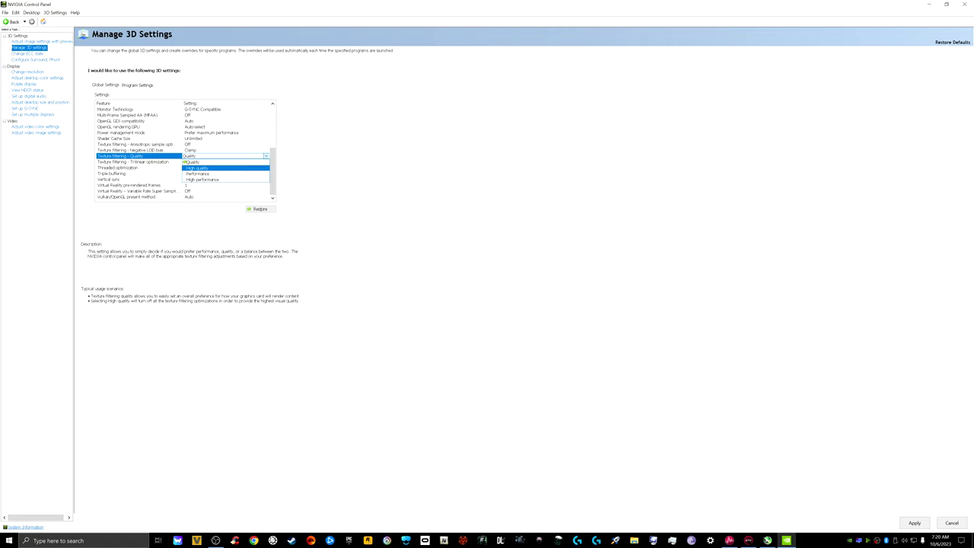
{"action": "key", "text": "Return"}
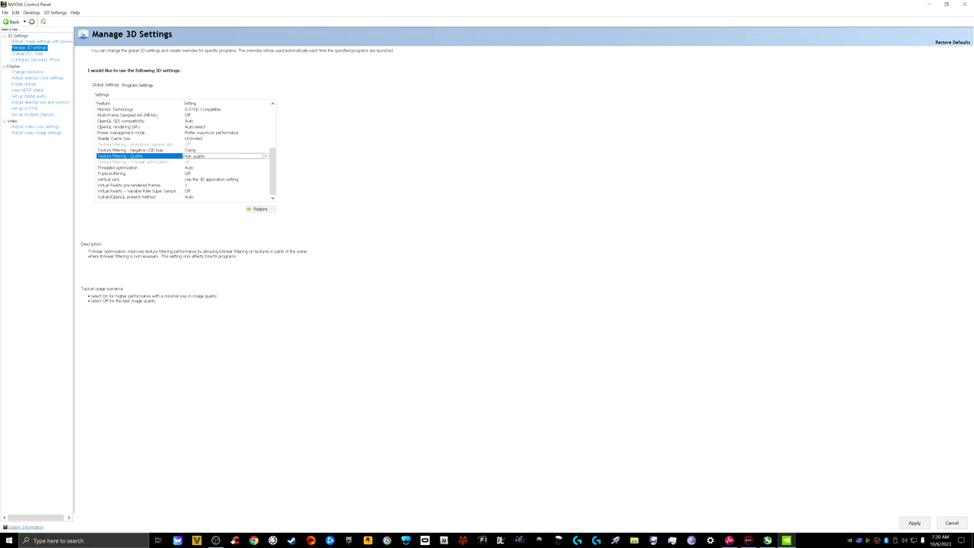
{"action": "left_click", "coordinate": [265, 156]}
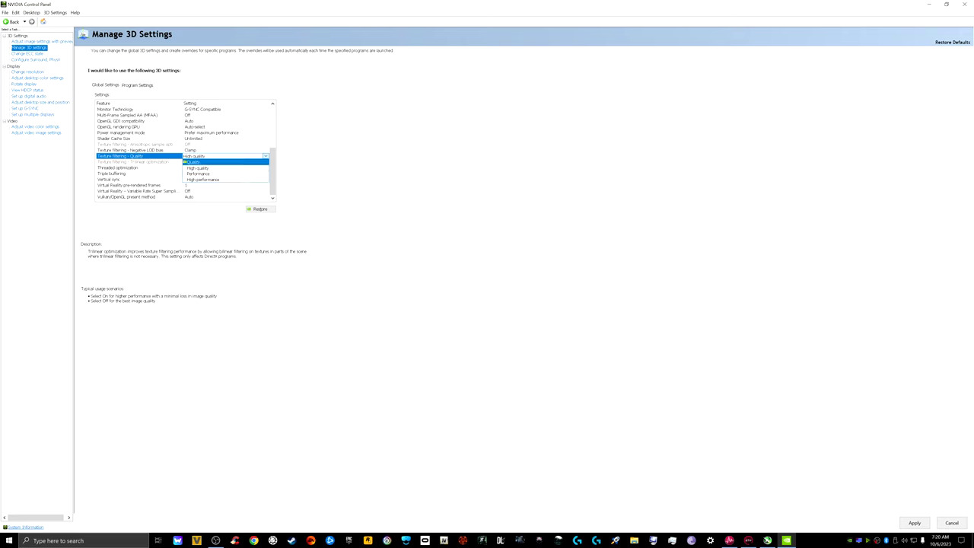
{"action": "key", "text": "Return"}
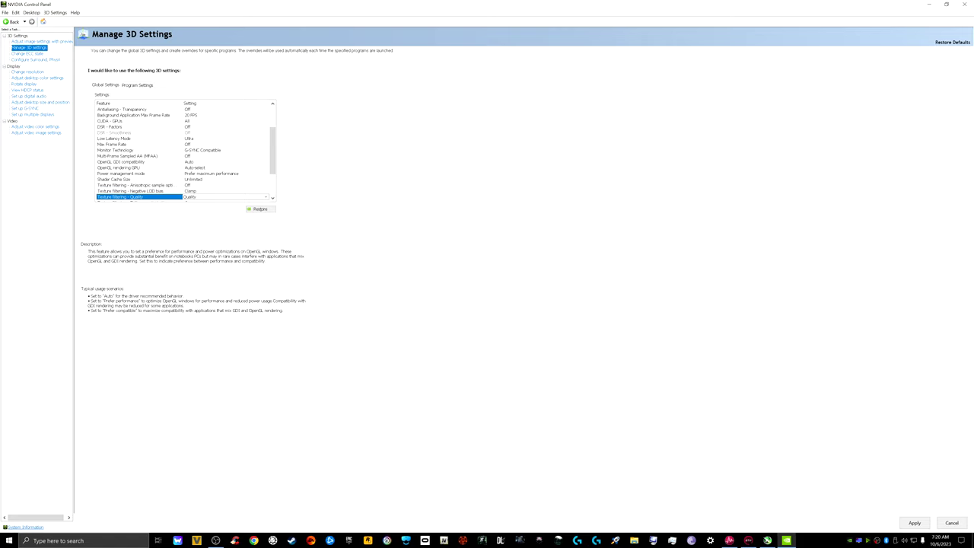
Step: Turn on Triple buffering in the global 3D settings
{"action": "scroll", "coordinate": [182, 152], "scroll_direction": "down", "scroll_amount": 3}
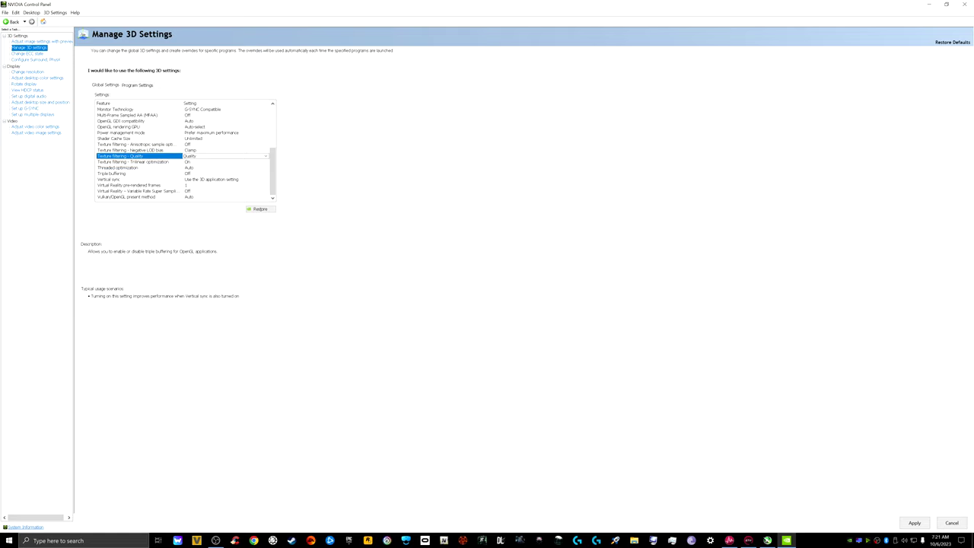
{"action": "left_click", "coordinate": [204, 173]}
{"action": "left_click", "coordinate": [204, 174]}
{"action": "left_click", "coordinate": [191, 185]}
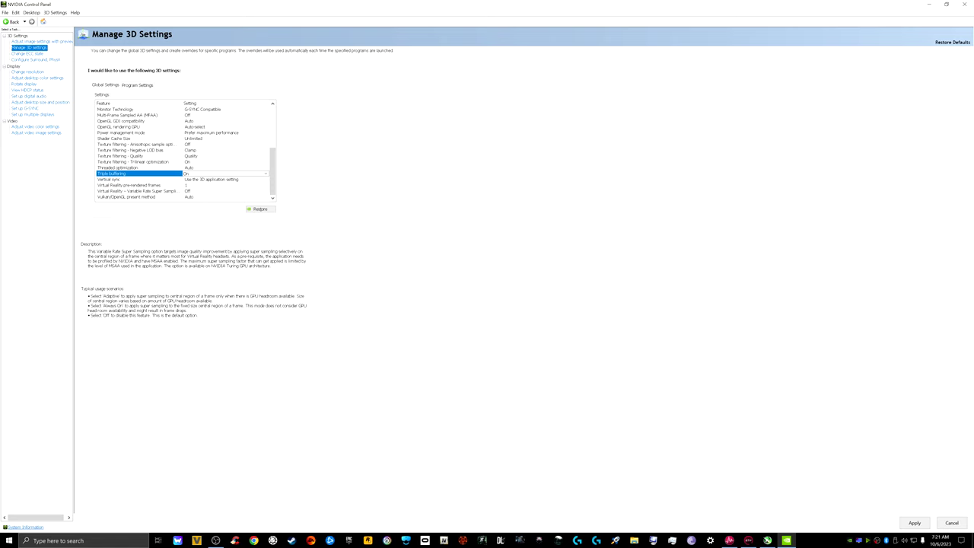
Step: Set Virtual Reality - Variable Rate Super Sampling to Adaptive and apply the changed 3D settings
{"action": "left_click", "coordinate": [204, 191]}
{"action": "left_click", "coordinate": [225, 191]}
{"action": "left_click", "coordinate": [225, 208]}
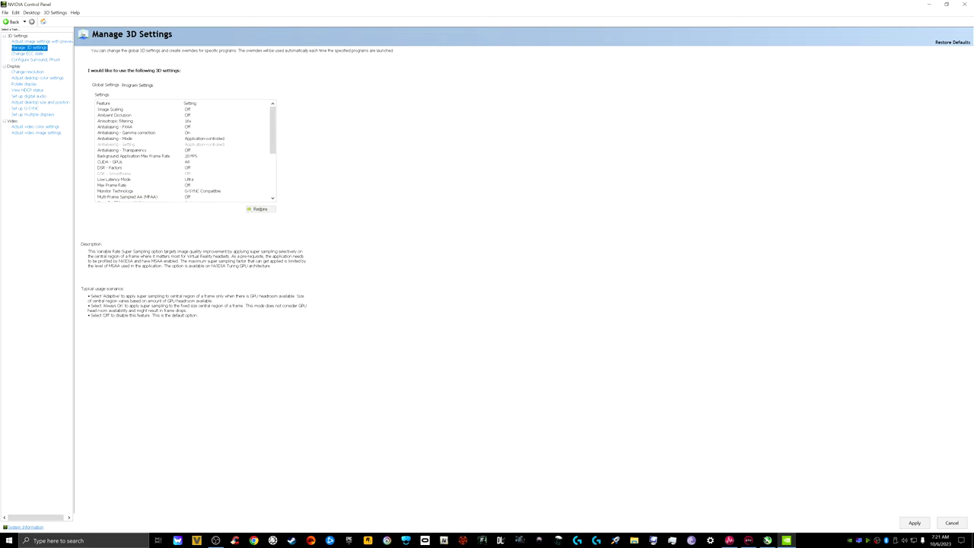
{"action": "left_click_drag", "start_coordinate": [272, 168], "coordinate": [272, 172]}
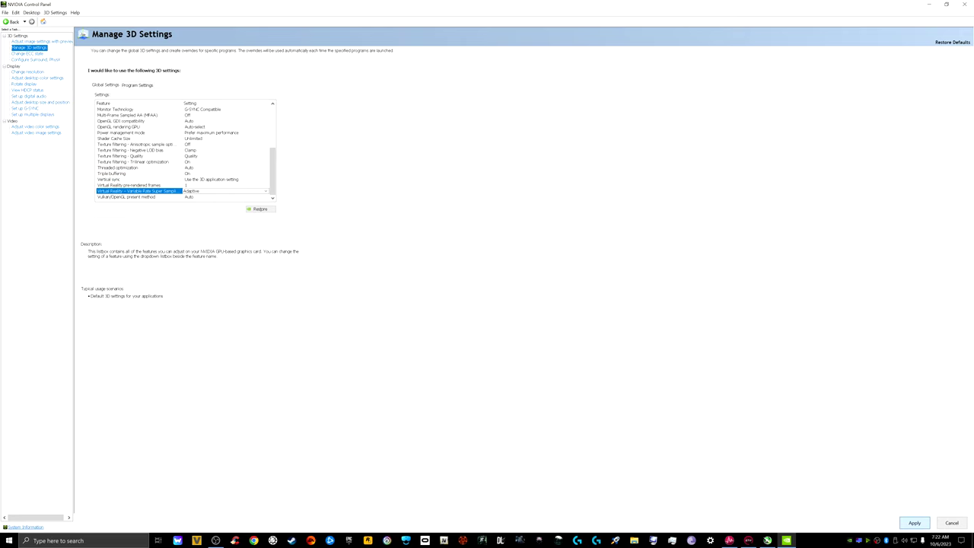
{"action": "scroll", "coordinate": [182, 152], "scroll_direction": "up", "scroll_amount": 5}
{"action": "scroll", "coordinate": [183, 152], "scroll_direction": "down", "scroll_amount": 5}
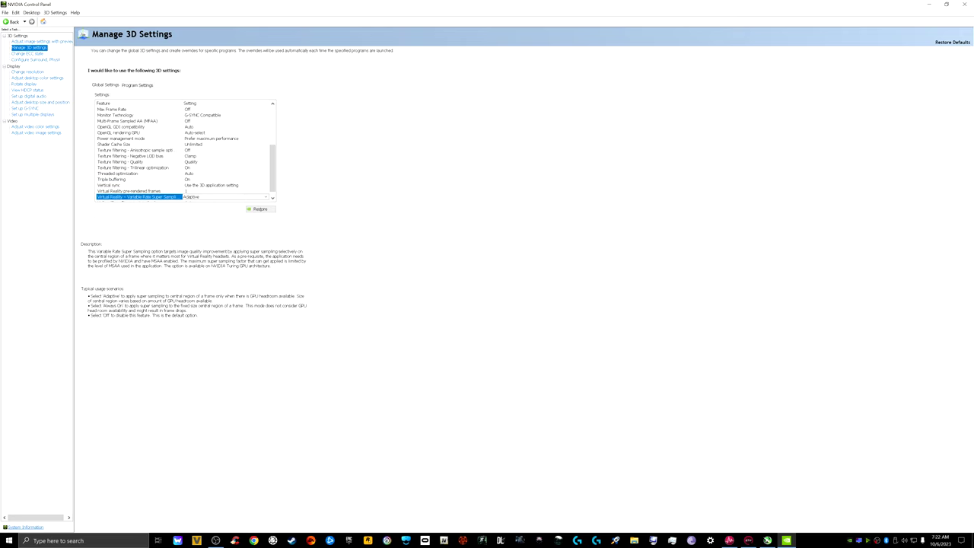
Step: Go to the Change Resolution page and select Use NVIDIA color settings for the display
{"action": "left_click", "coordinate": [28, 72]}
{"action": "left_click", "coordinate": [99, 277]}
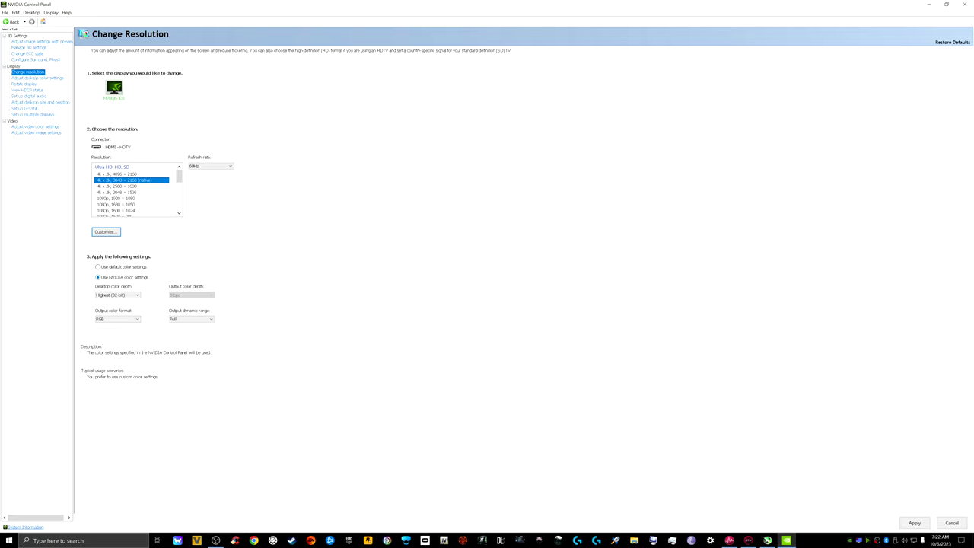